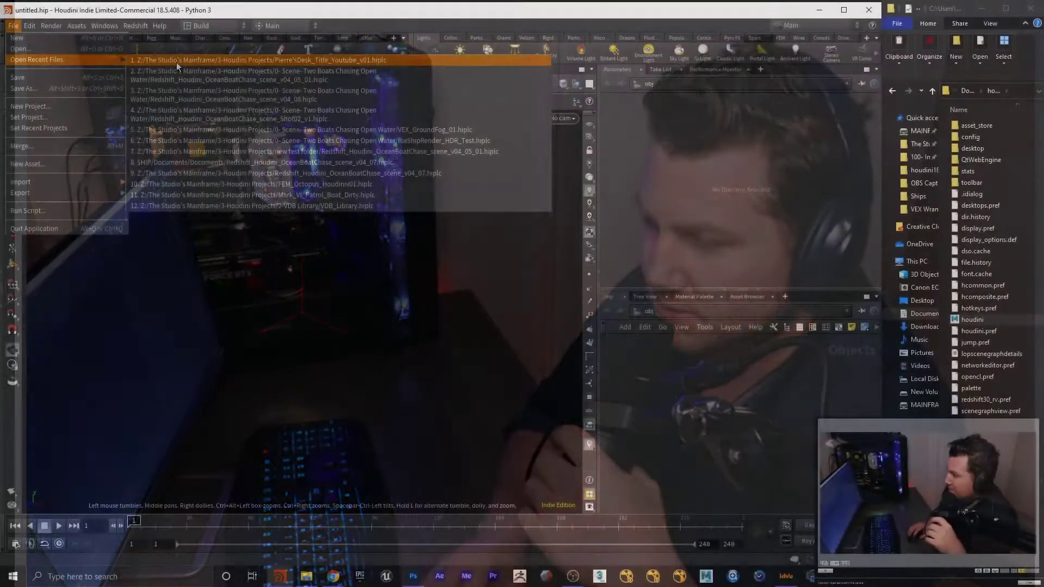
- Open Redshift_Houdini_OceanBoatChase_scene_v04_05_01.hiplc from Z:/The Studio's Mainframe/3-Houdini Projects; the load fails
left_click(64, 49)
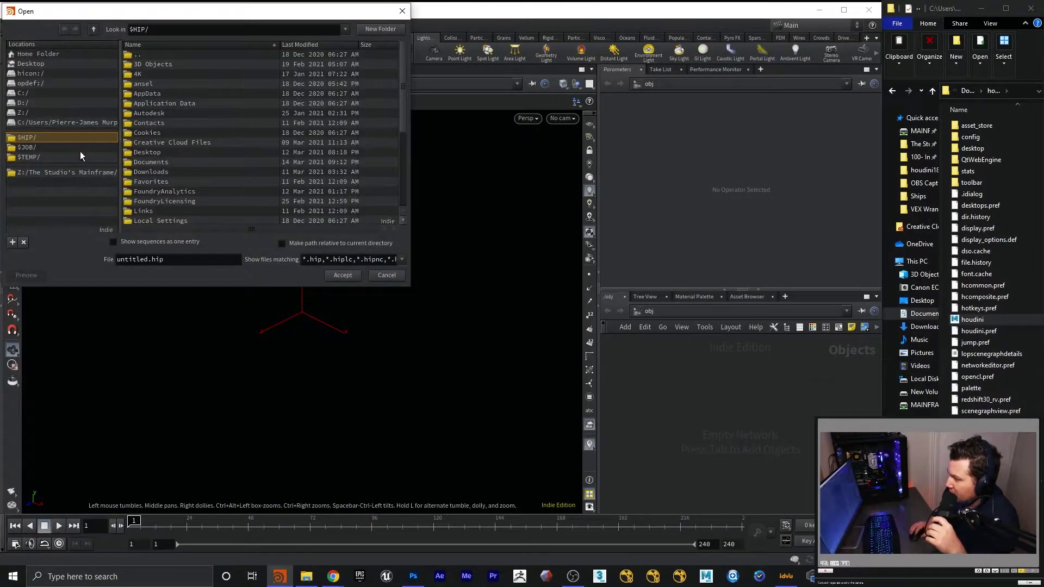
left_click(56, 111)
double_click(246, 104)
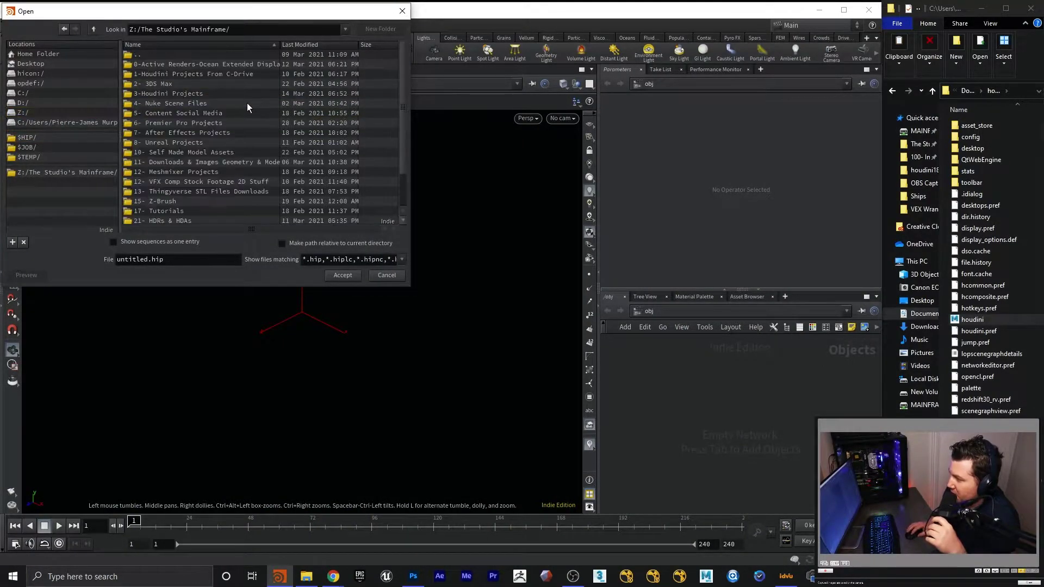
double_click(214, 95)
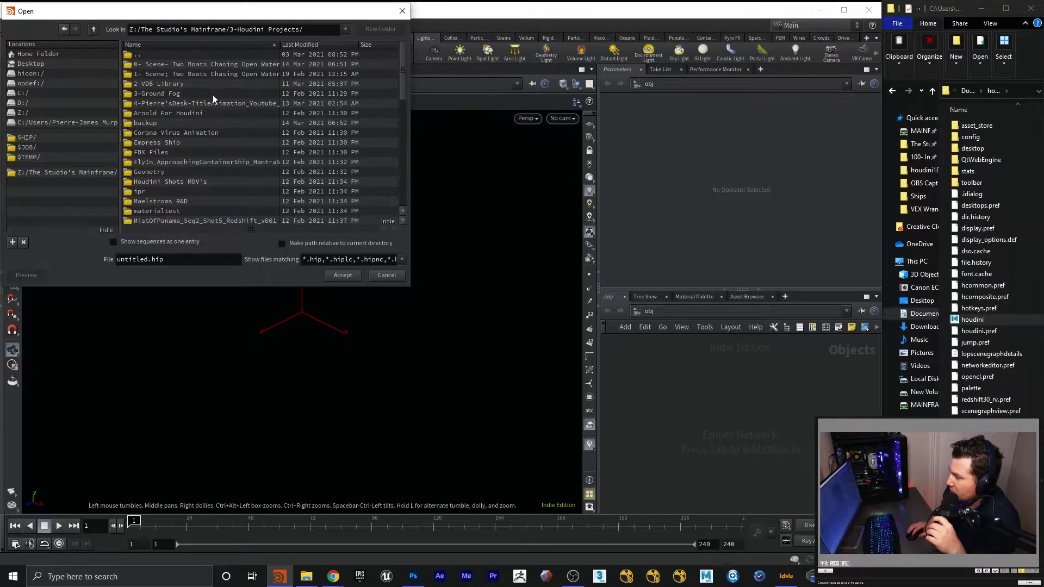
double_click(220, 65)
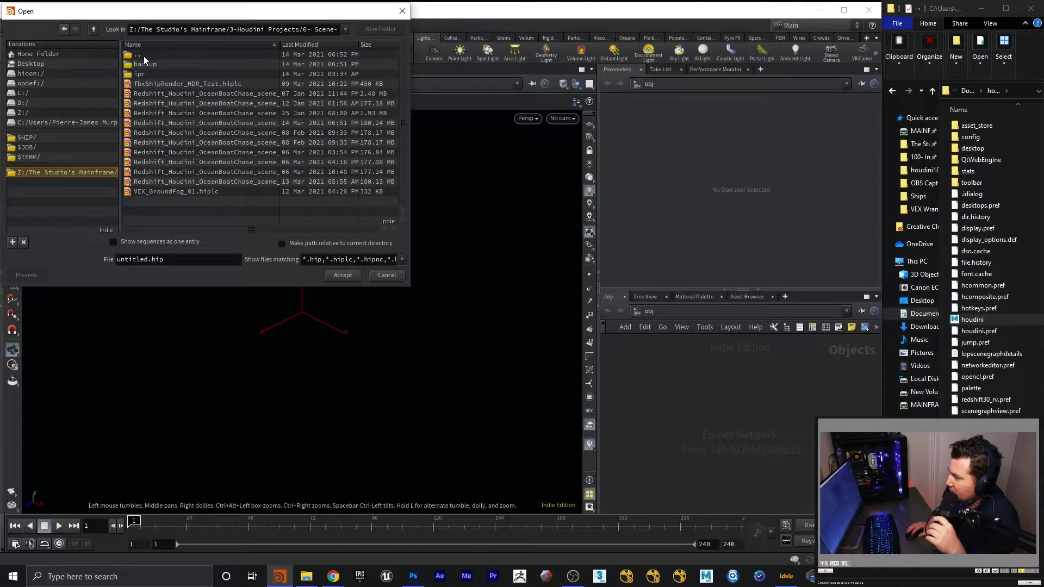
left_click(94, 29)
double_click(224, 72)
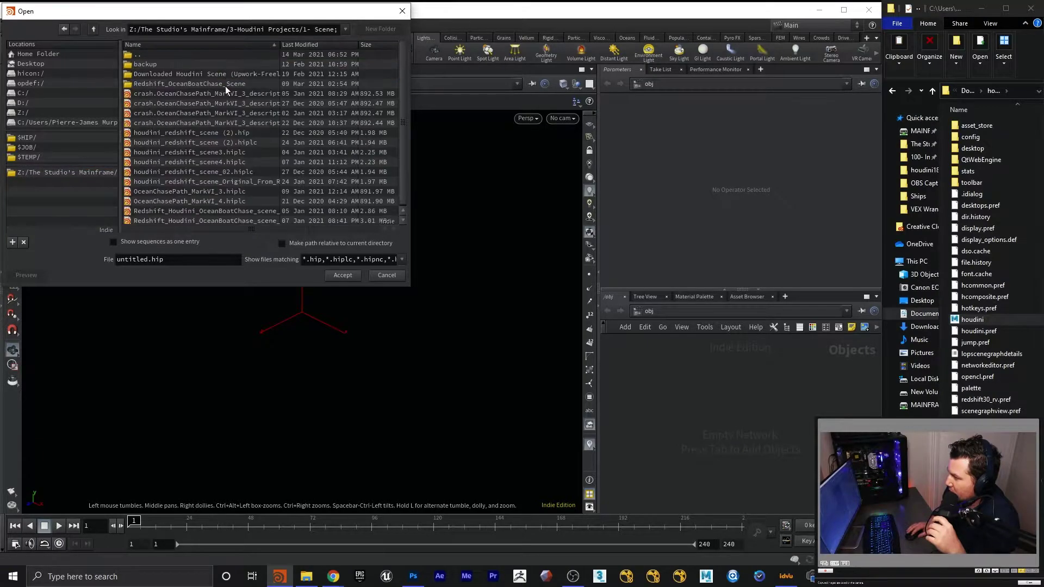
double_click(239, 84)
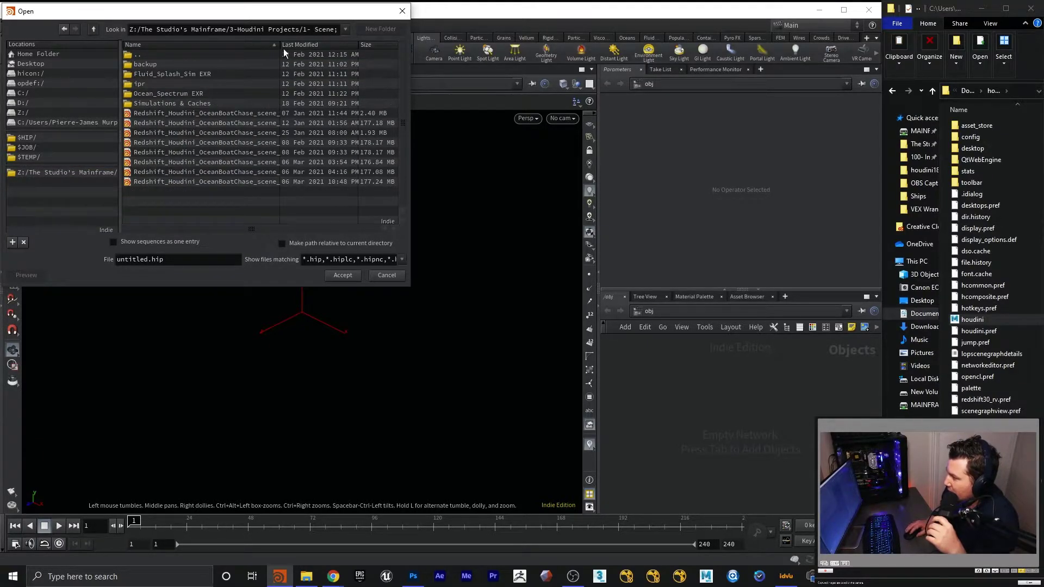
left_click_drag(282, 49, 342, 55)
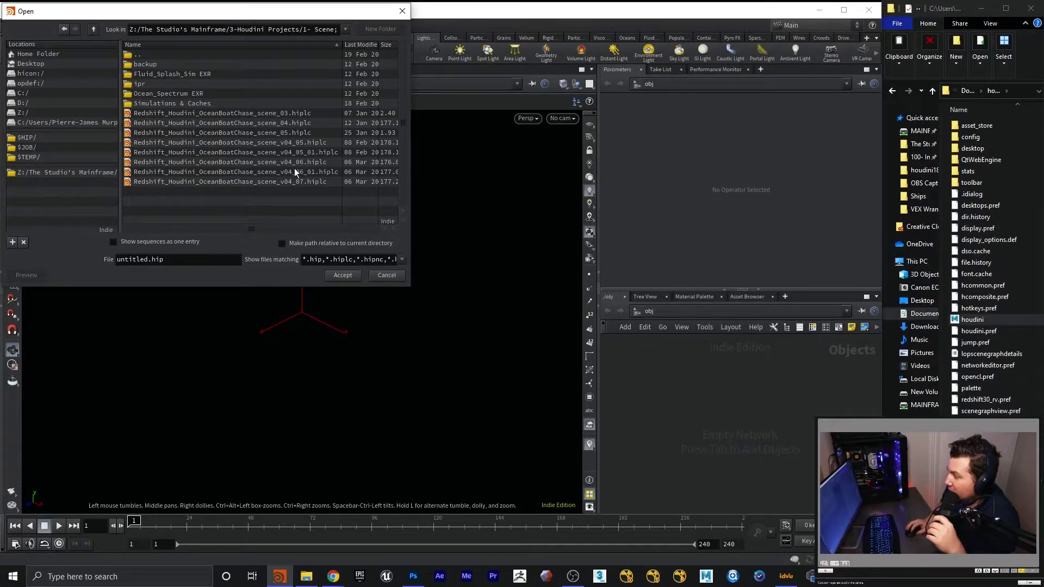
left_click(289, 153)
left_click(336, 279)
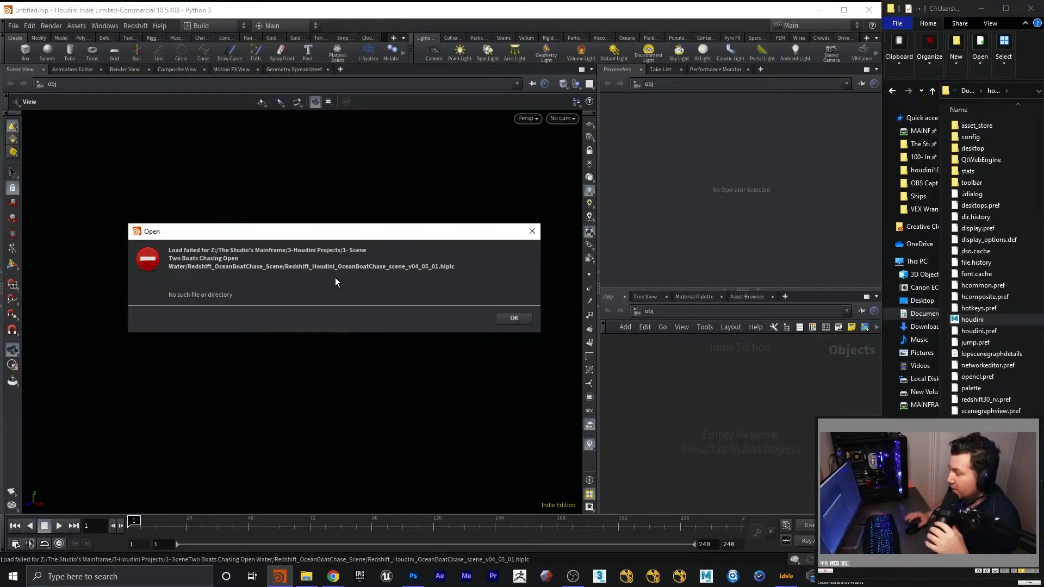
- Dismiss the 'Load failed' error with OK
left_click(506, 320)
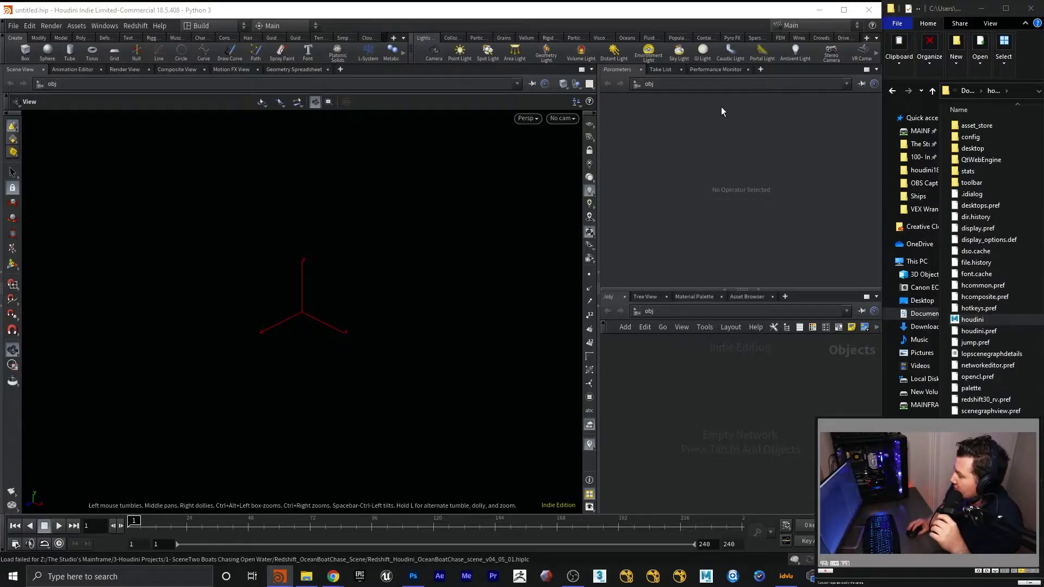
- Quit Houdini and open houdini.env from Documents/houdini18.5 in WordPad
left_click(868, 9)
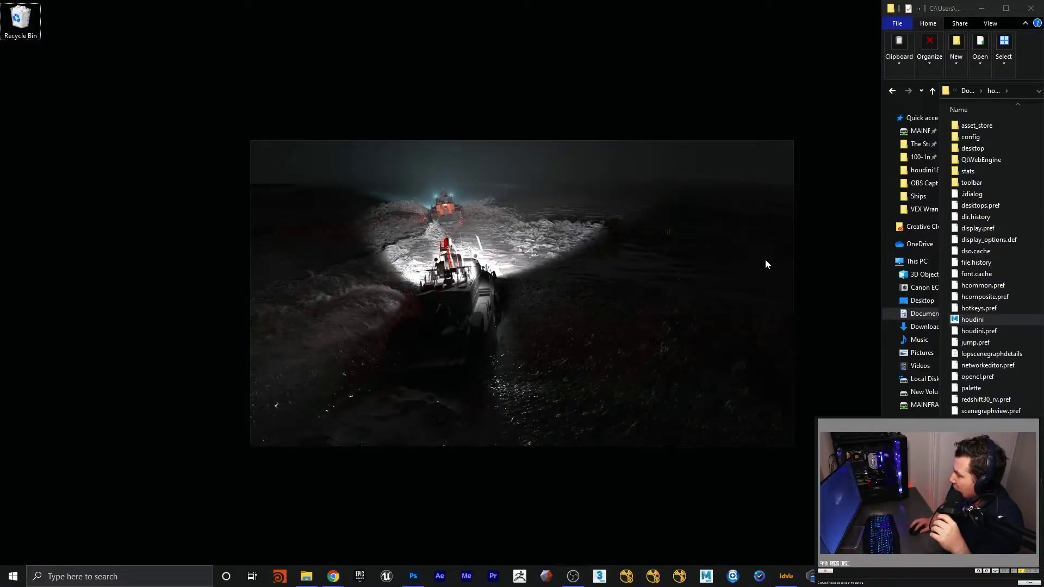
double_click(1003, 321)
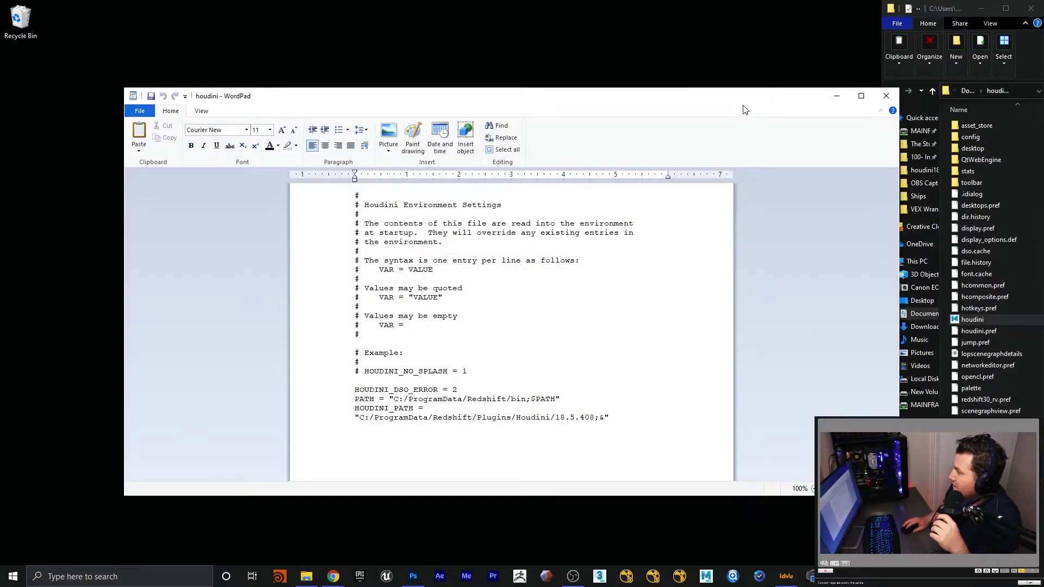
left_click_drag(742, 100, 715, 88)
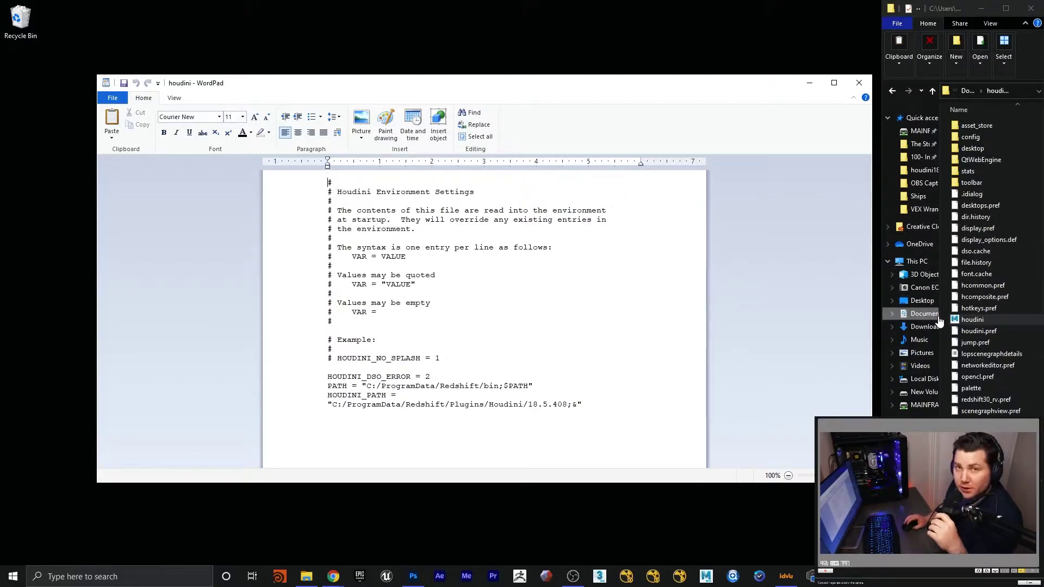
left_click(930, 90)
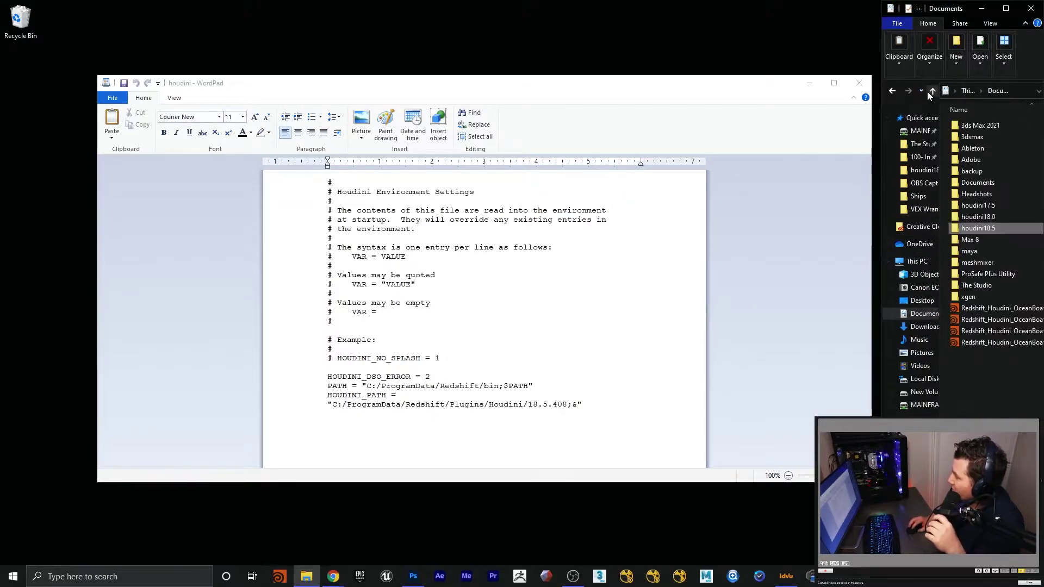
double_click(1006, 228)
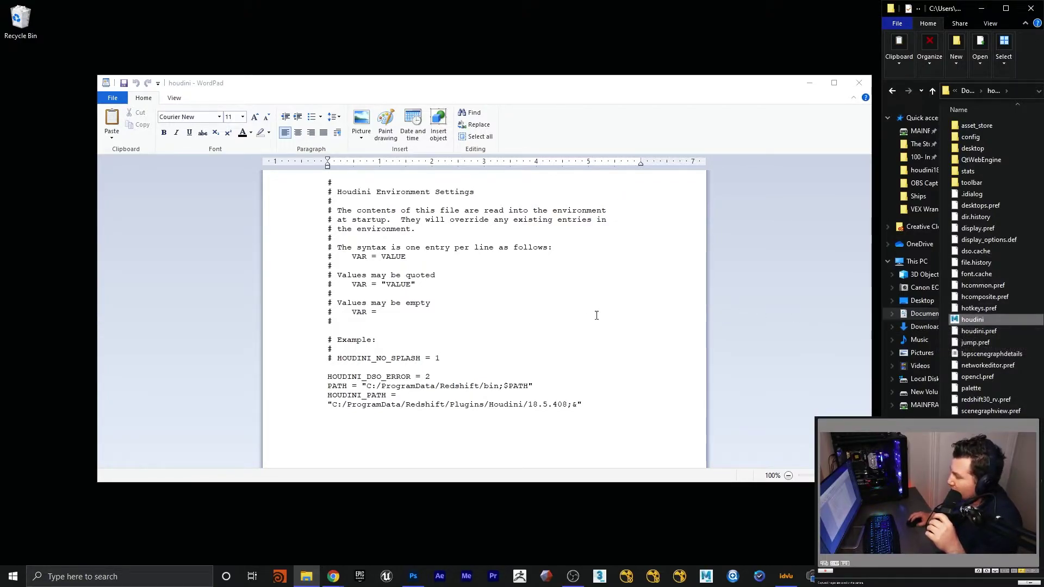
- Append HOUDINI_ACCESS_METHOD = 2 as the last line of houdini.env, save, and close WordPad
left_click(604, 398)
left_click(603, 404)
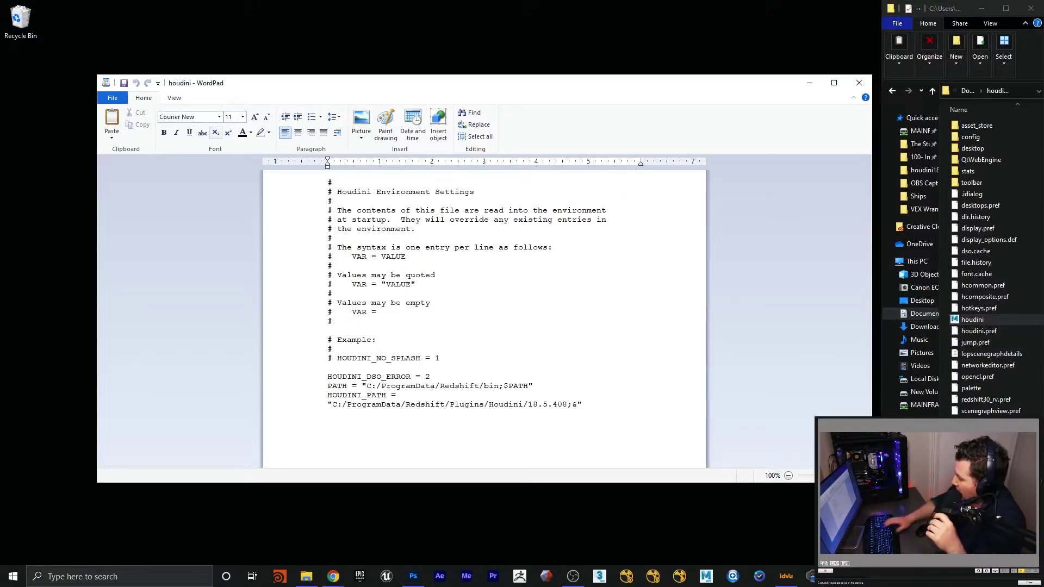
key("Return")
key("Return")
type("HOUDINI_ACCESS_METHOD = 2")
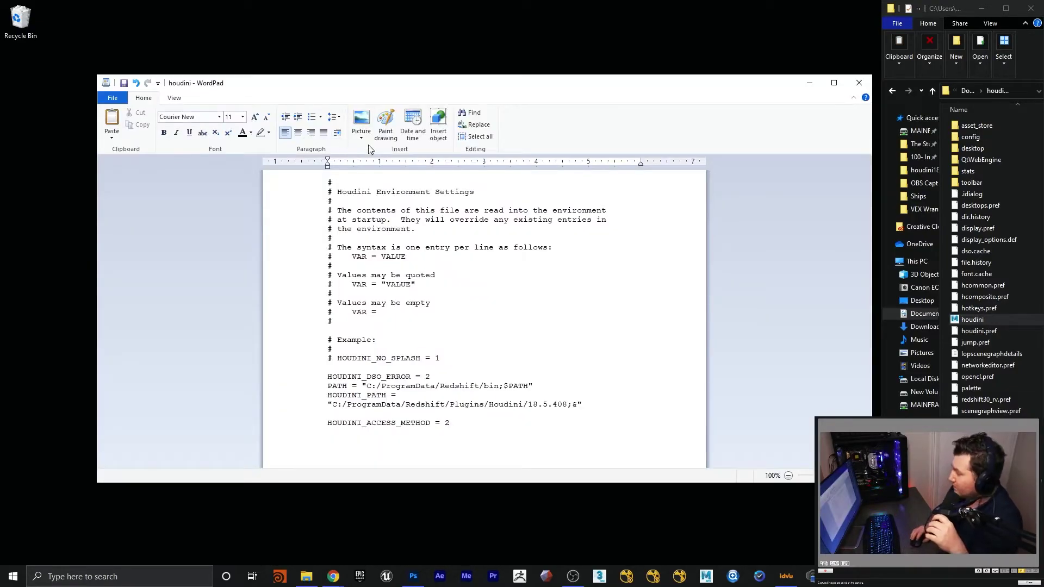
left_click(123, 83)
left_click(861, 83)
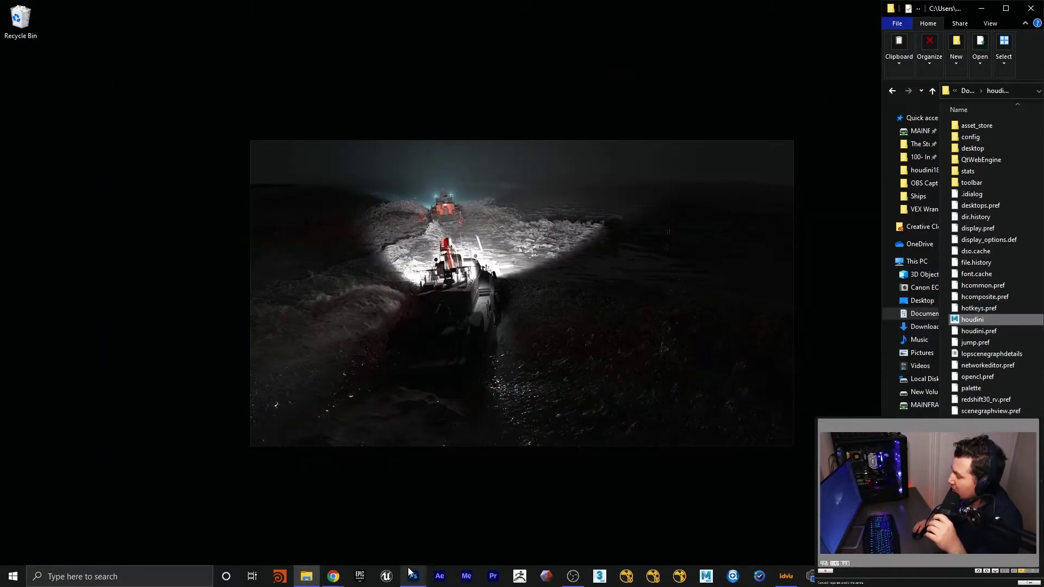
- Relaunch Houdini from the taskbar icon
left_click(278, 577)
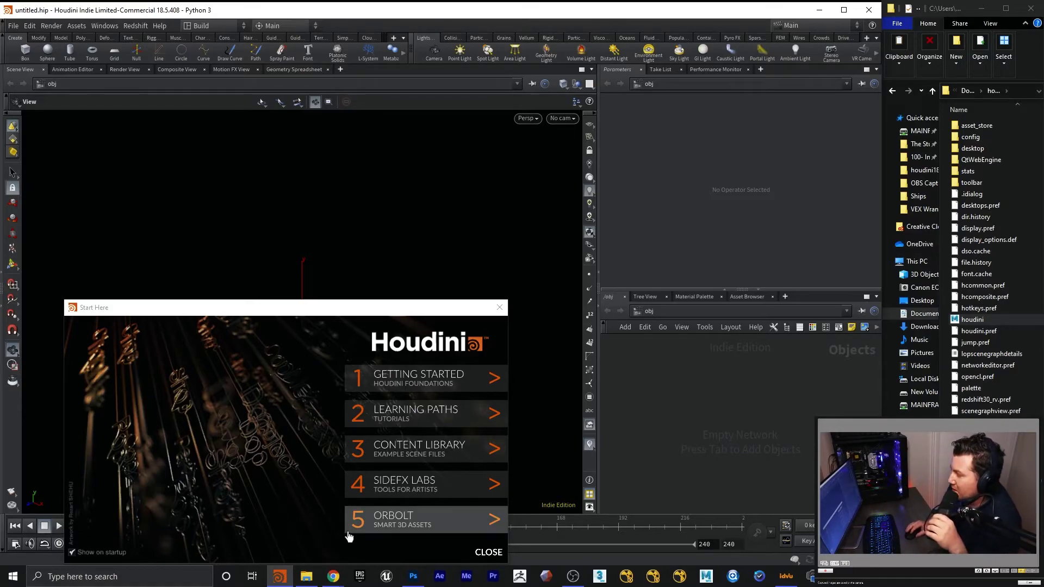
- Dismiss Start Here and browse the Open dialog to Z:/The Studio's Mainframe/3-Houdini Projects
left_click(497, 307)
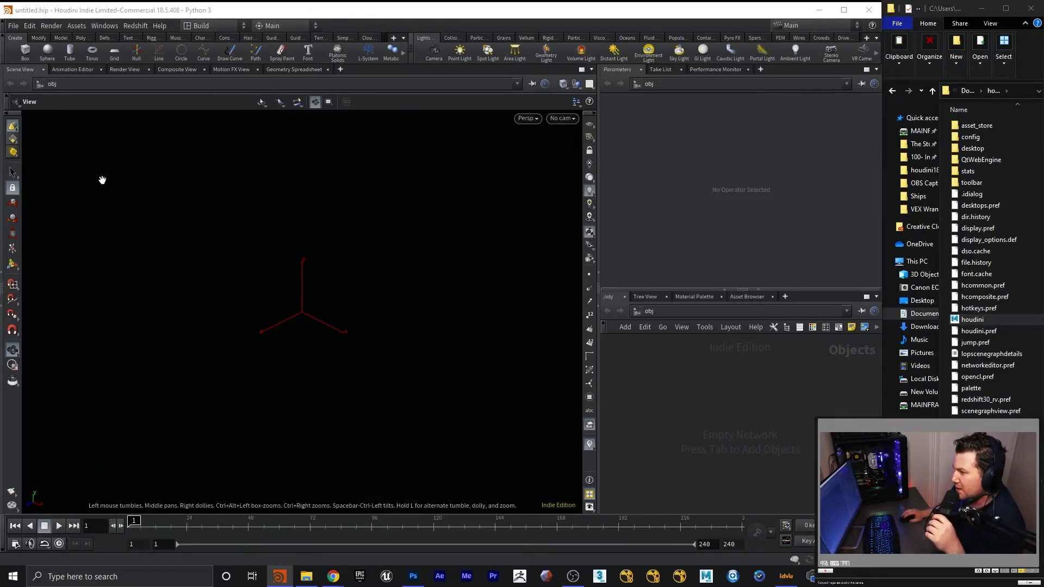
left_click(11, 27)
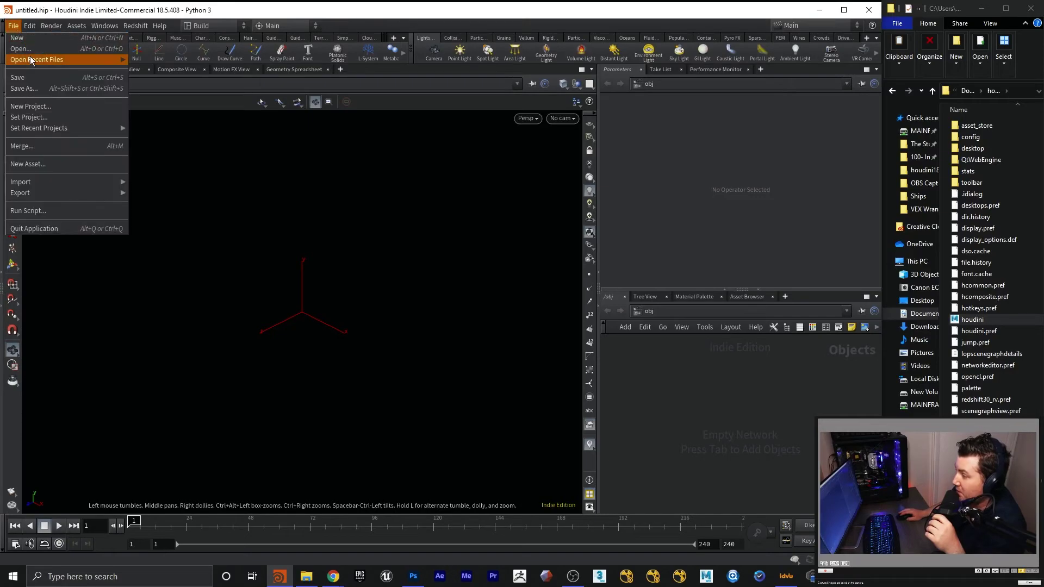
mouse_move(31, 60)
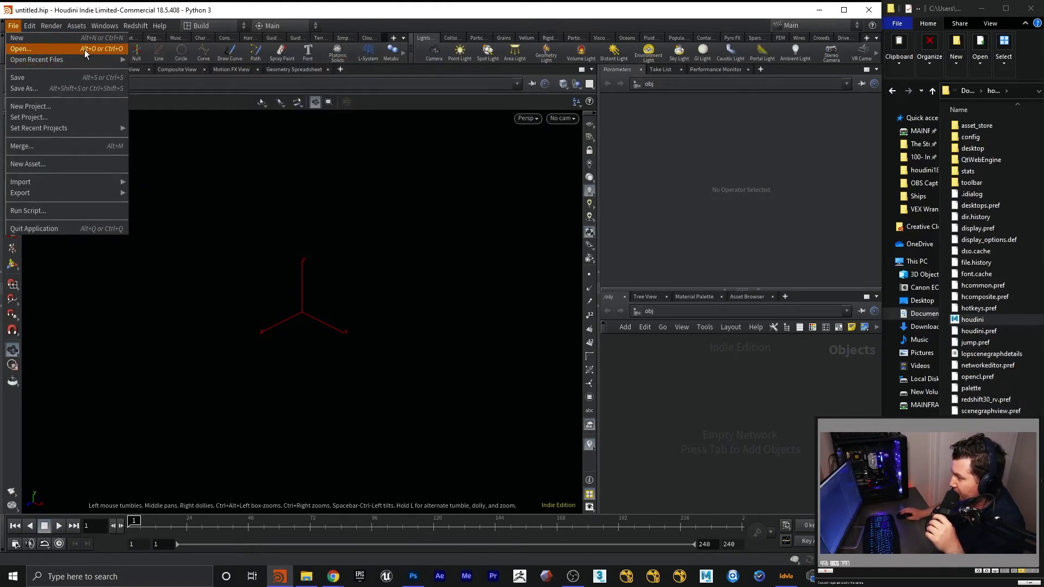
left_click(83, 49)
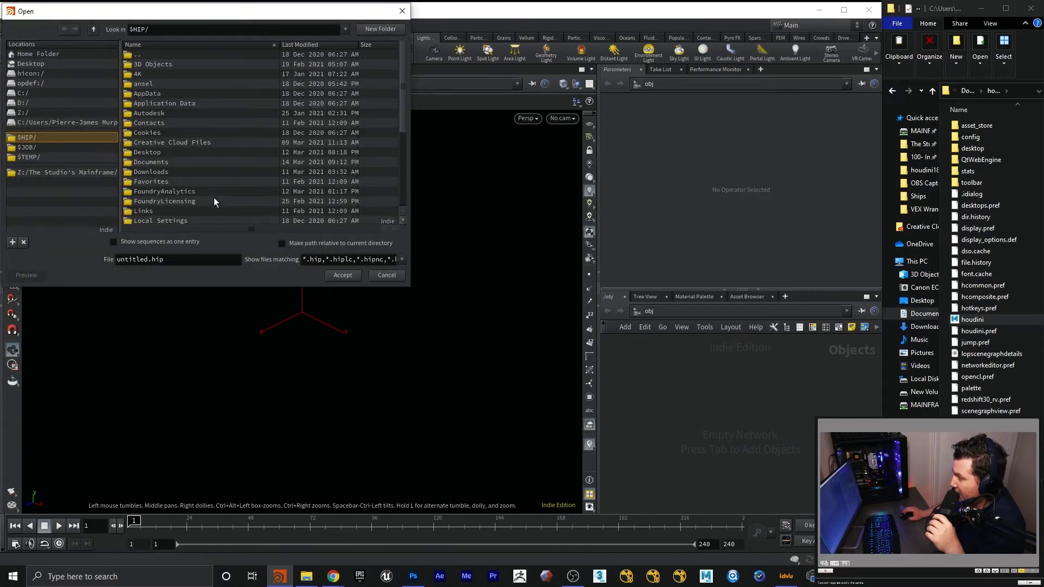
left_click(44, 113)
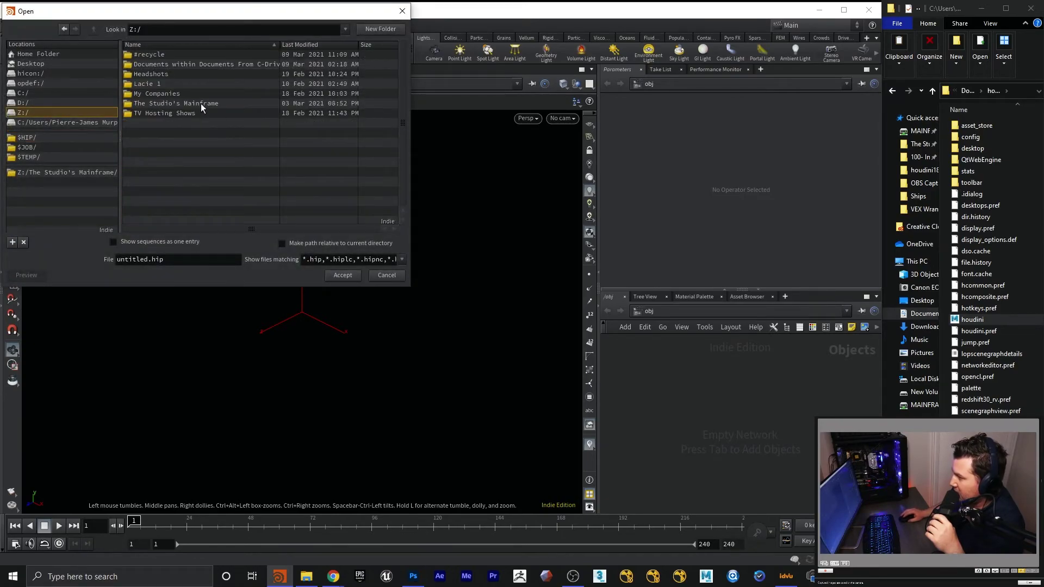
double_click(230, 103)
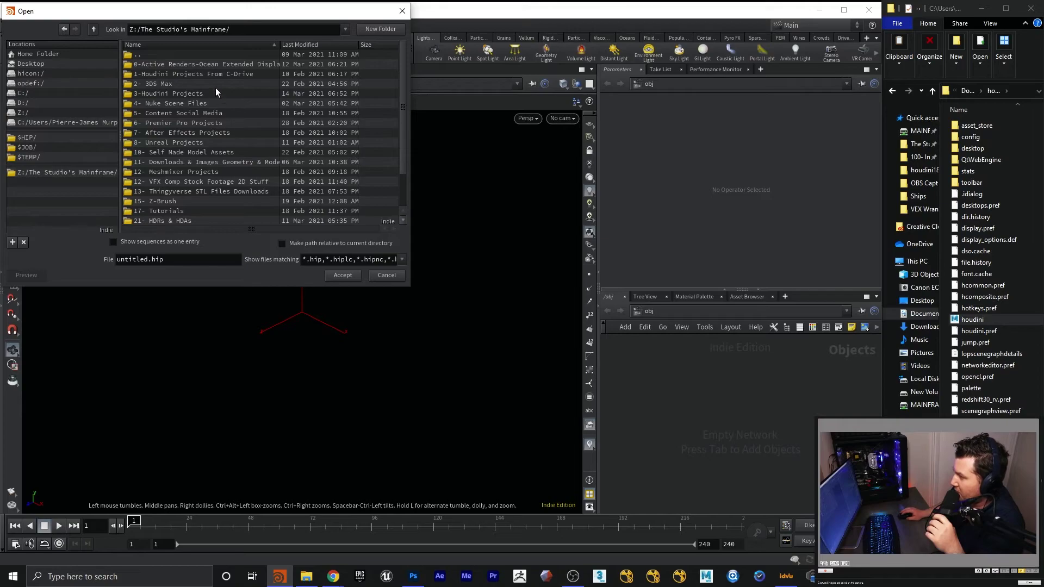
double_click(207, 93)
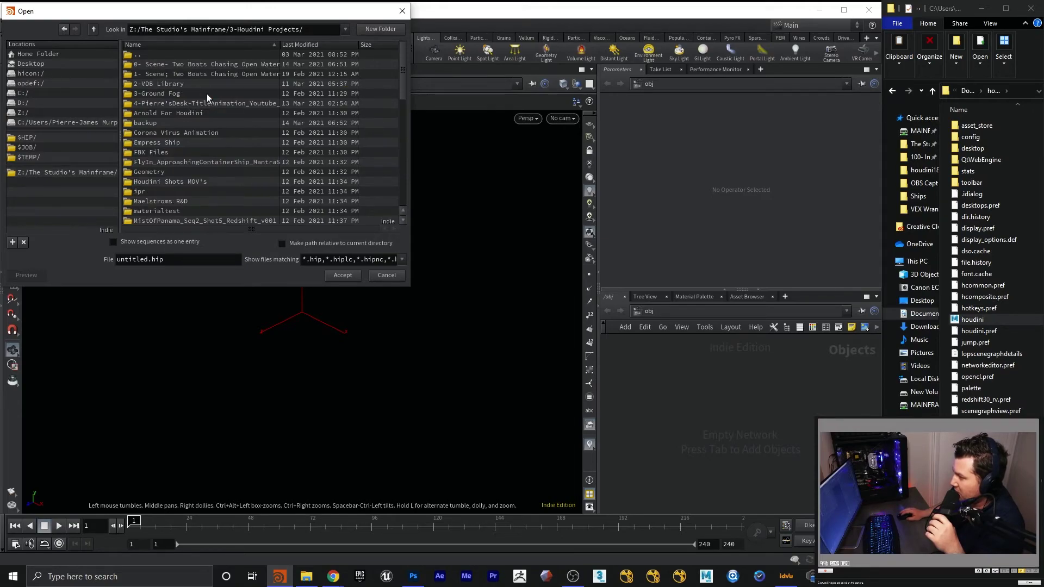
- Select the desk-title YouTube .hiplc scene and accept to load it
scroll(211, 174, "down", 5)
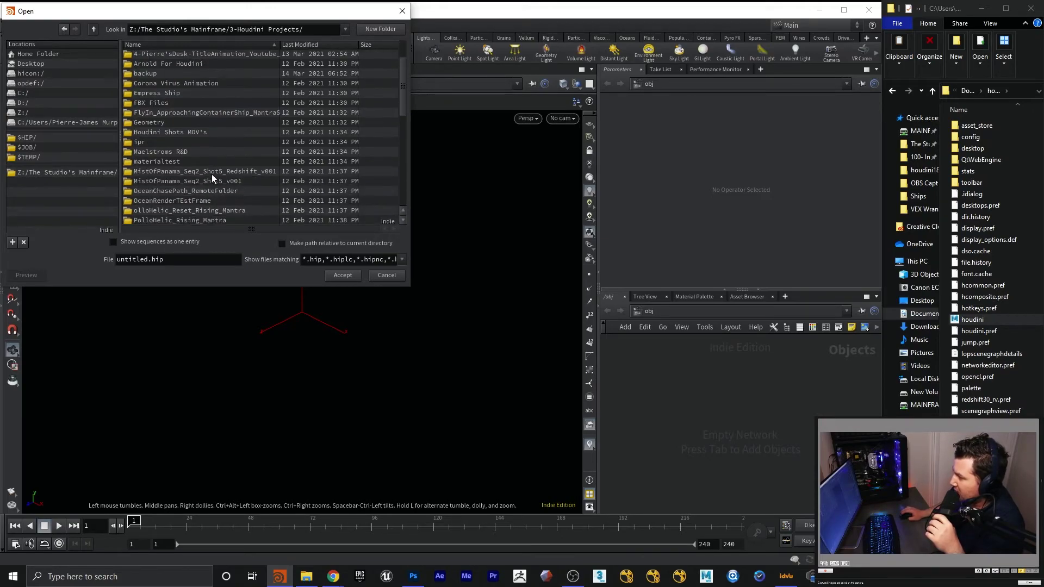
scroll(211, 173, "down", 4)
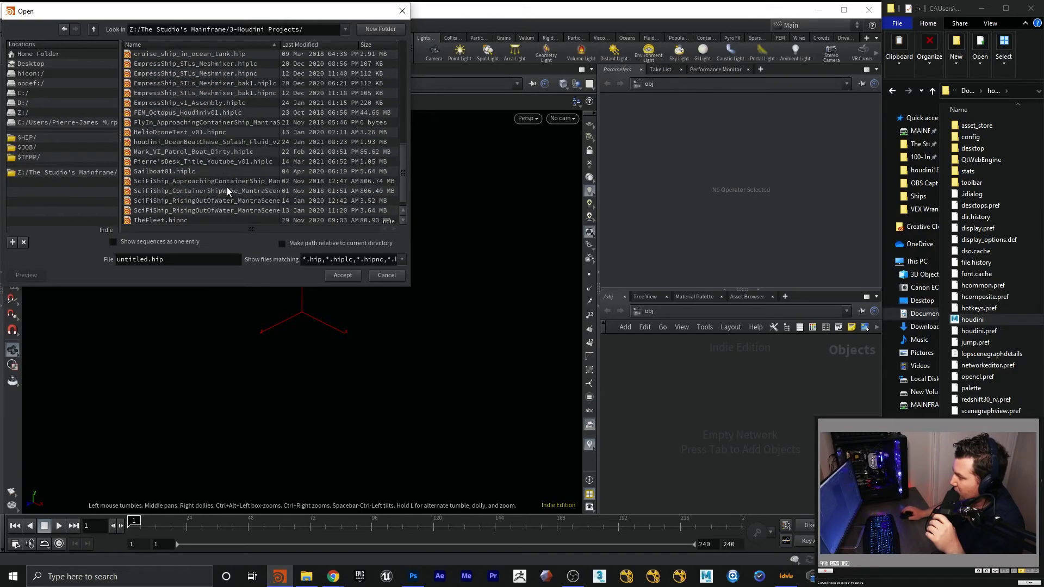
left_click(217, 148)
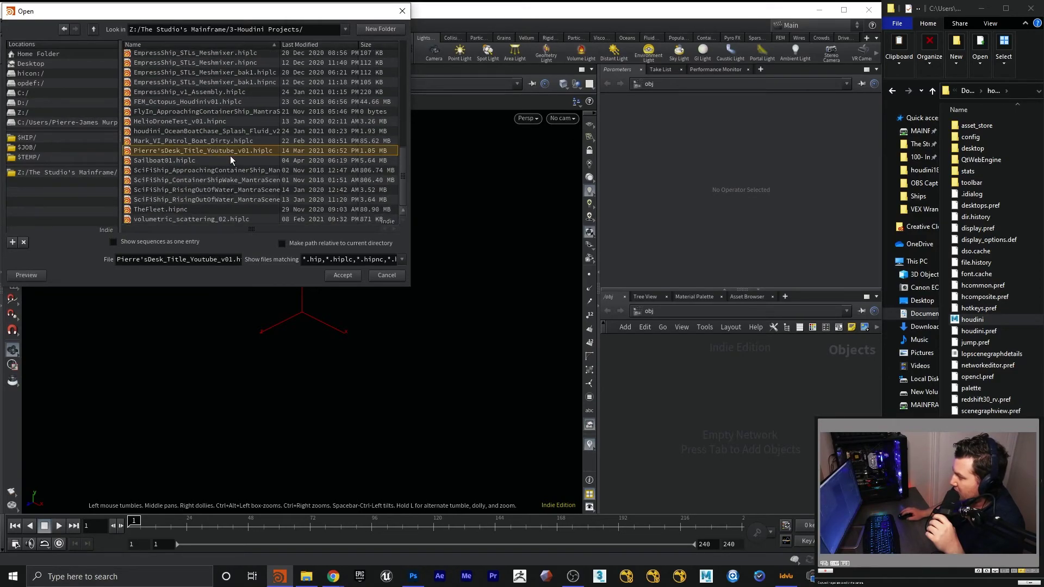
left_click(344, 274)
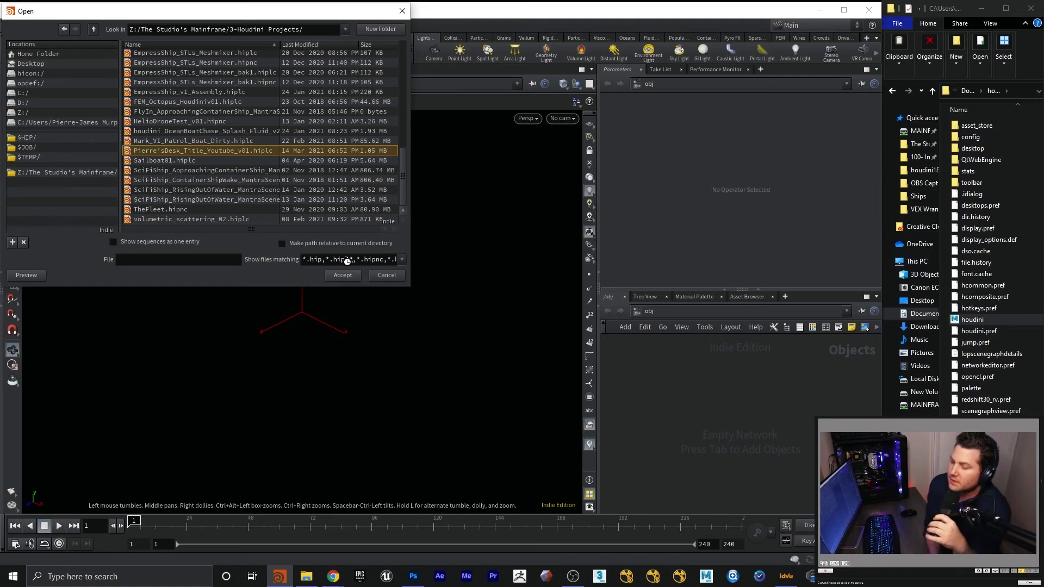